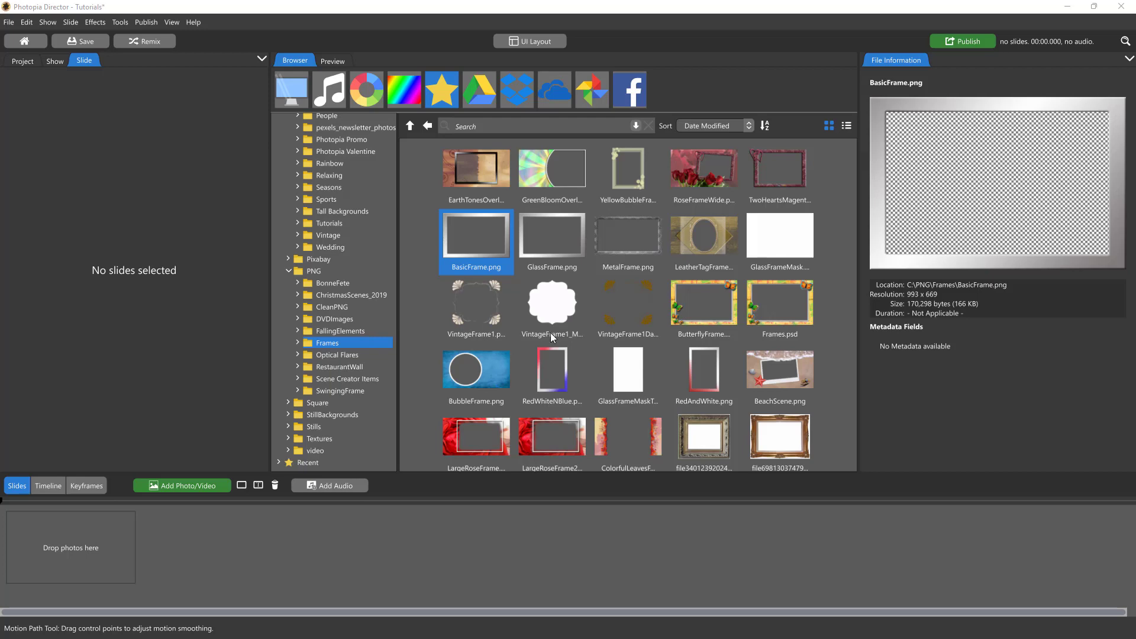
# Start Slide 1 from the BasicFrame.png frame image
pyautogui.scroll(-2, 527, 304)
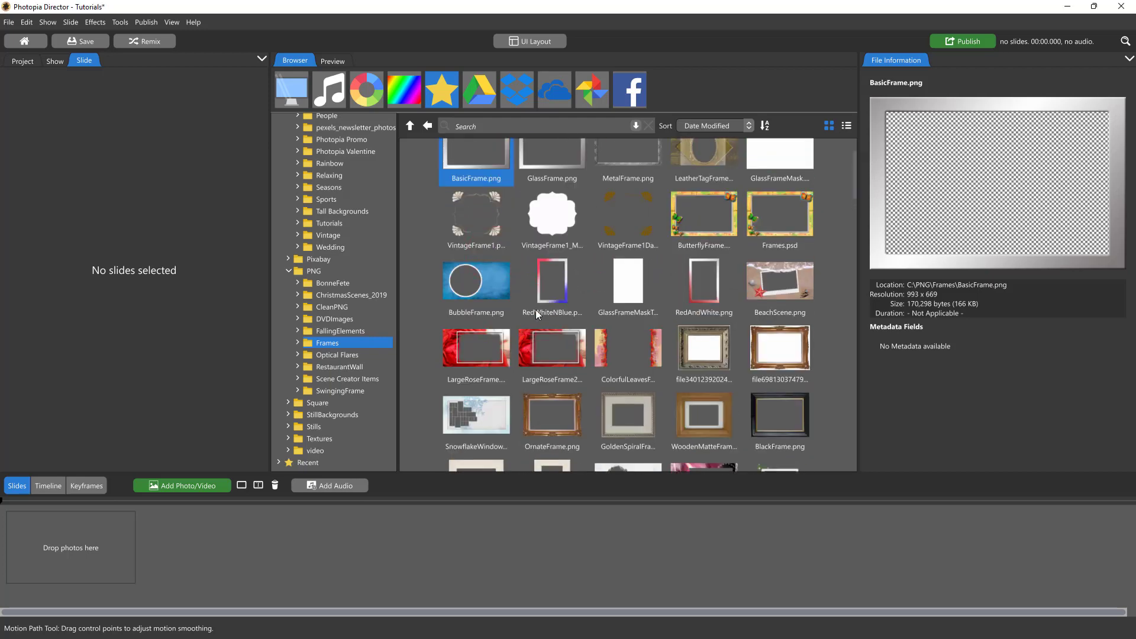
pyautogui.scroll(1, 535, 310)
pyautogui.scroll(1, 536, 313)
pyautogui.click(485, 237)
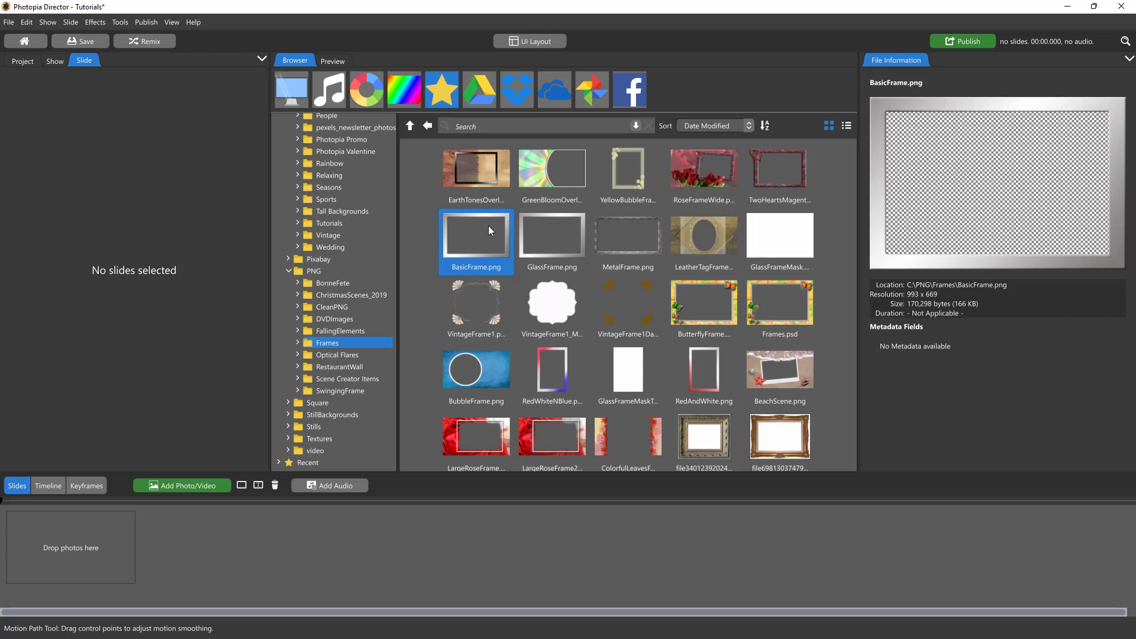
pyautogui.moveTo(487, 225); pyautogui.dragTo(78, 540)
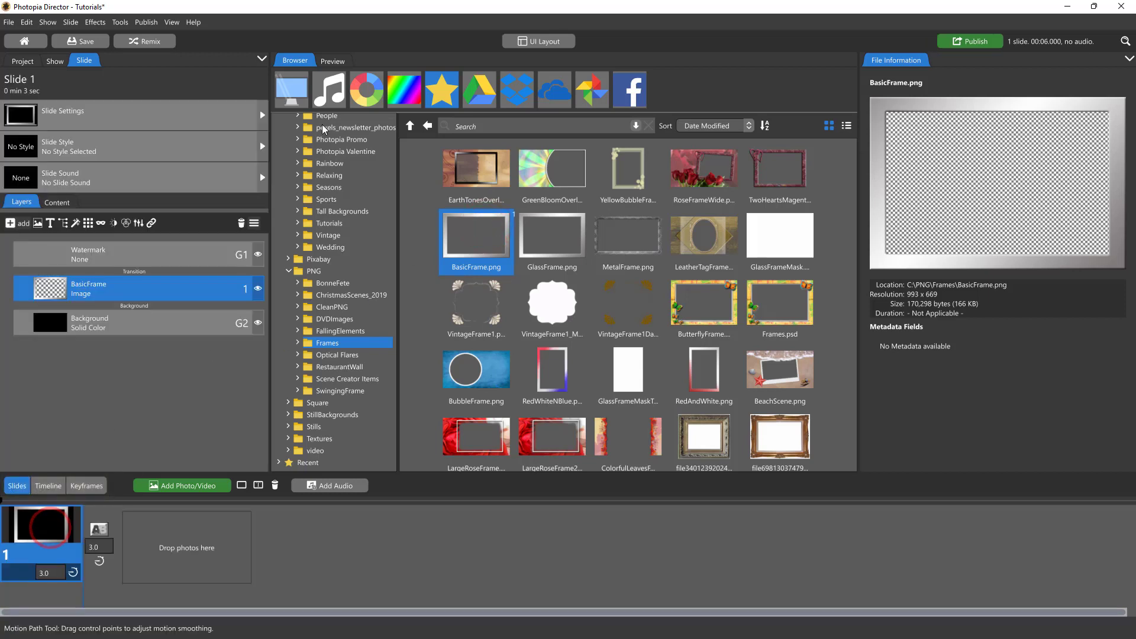
# Add BabyShoes.jpg from the People folder as a layer below the frame
pyautogui.scroll(2, 330, 230)
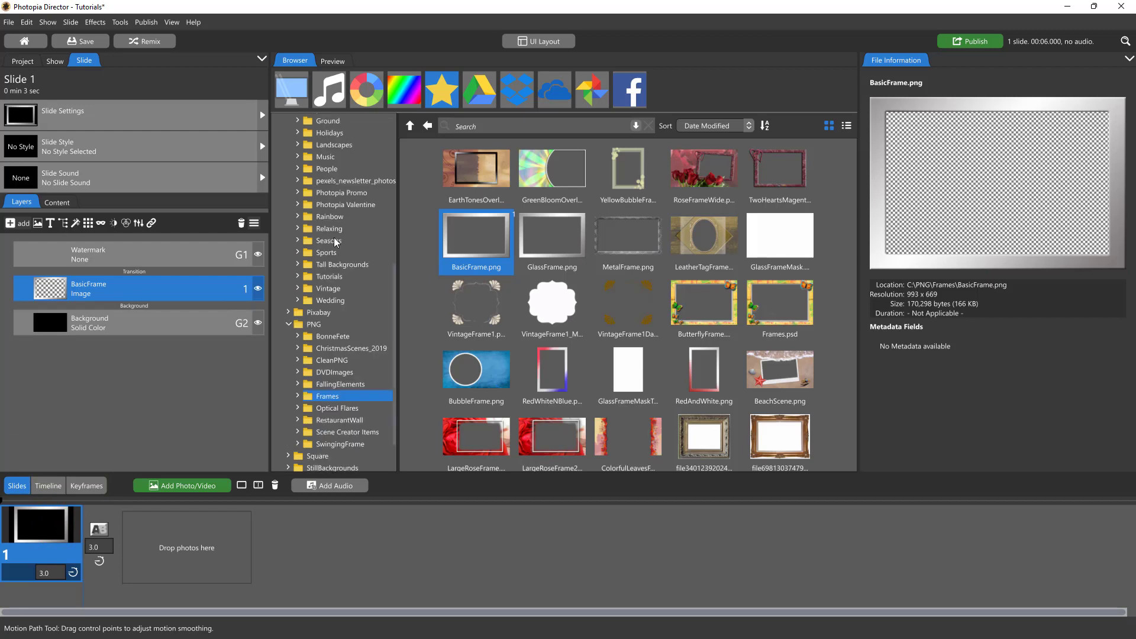
pyautogui.click(327, 170)
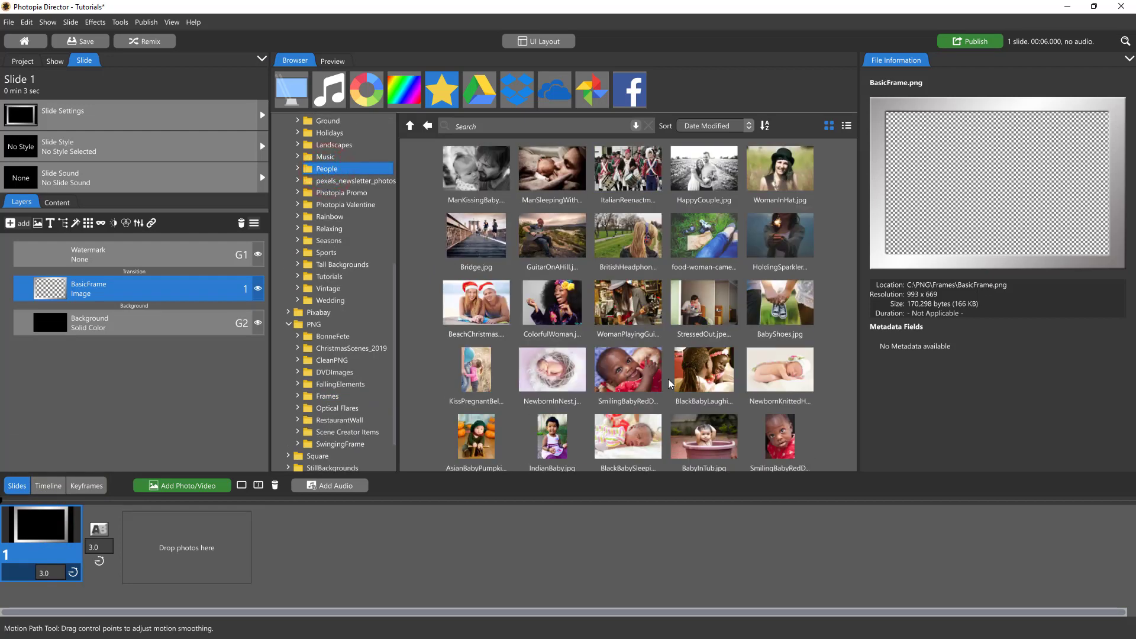
pyautogui.moveTo(782, 308); pyautogui.dragTo(182, 310)
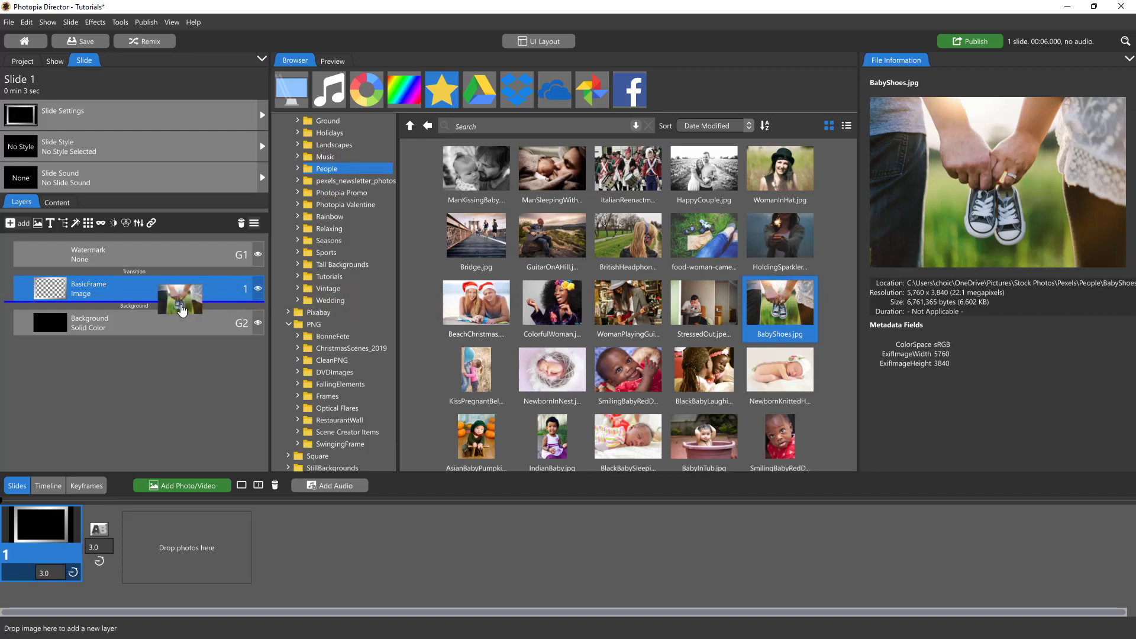
pyautogui.moveTo(182, 310); pyautogui.dragTo(182, 310)
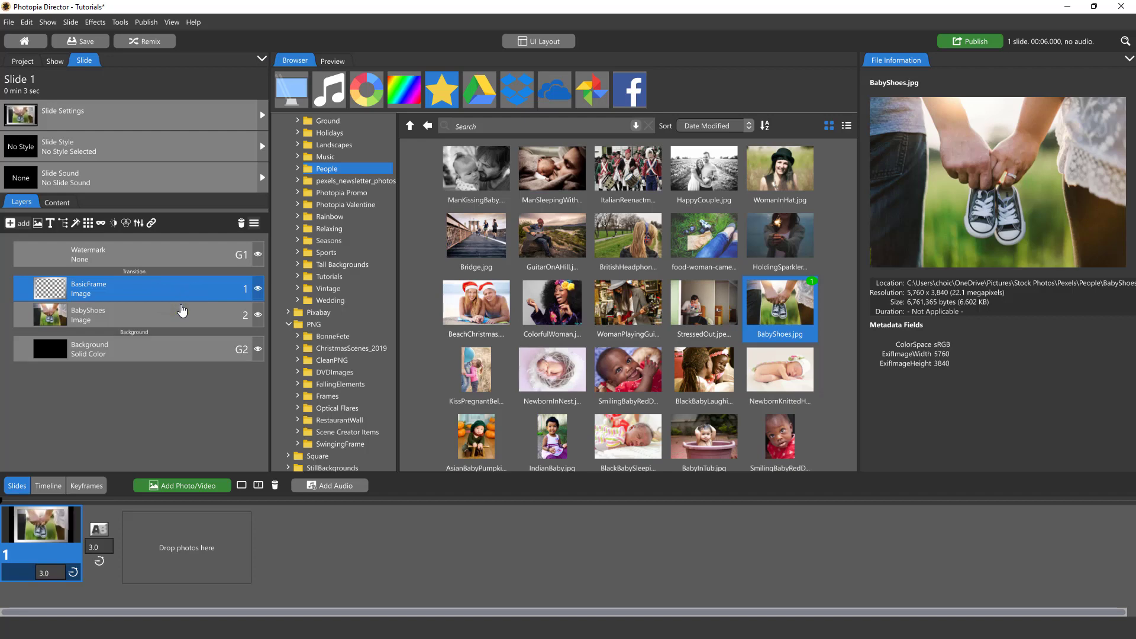
# Scale the BabyShoes layer down to 90% so it fits the frame opening
pyautogui.click(177, 316)
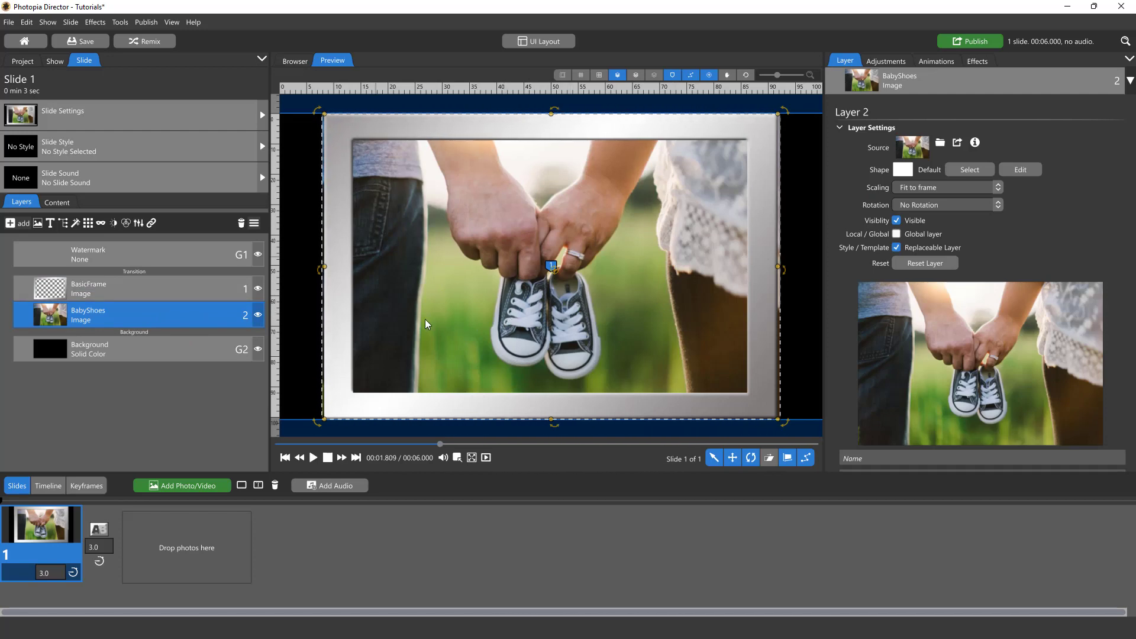
pyautogui.scroll(-1, 457, 327)
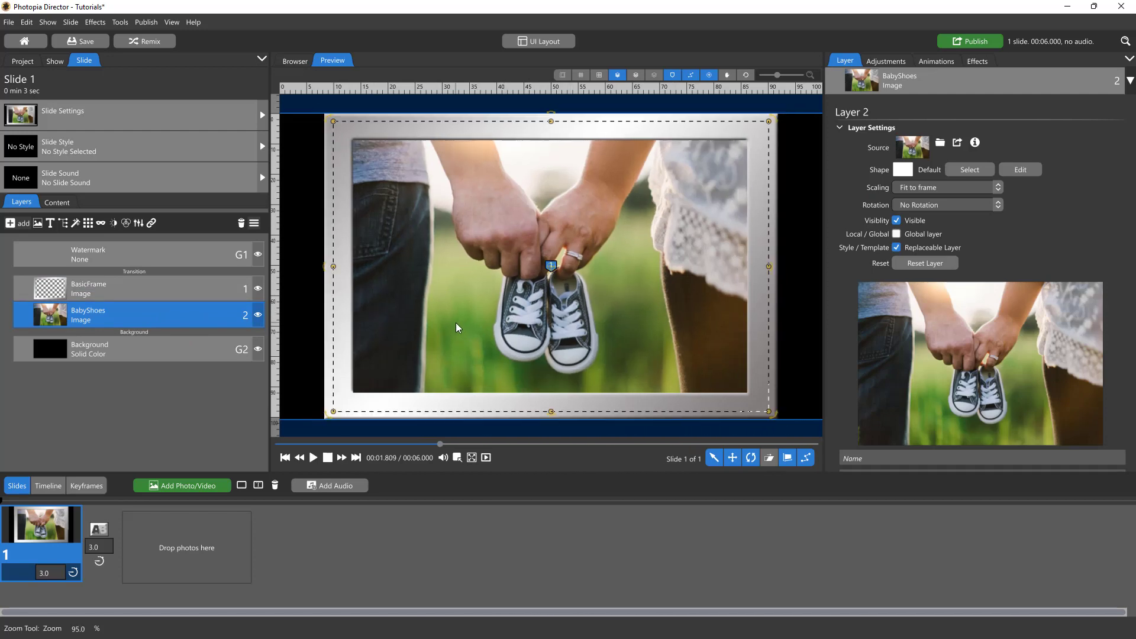
pyautogui.scroll(-1, 457, 327)
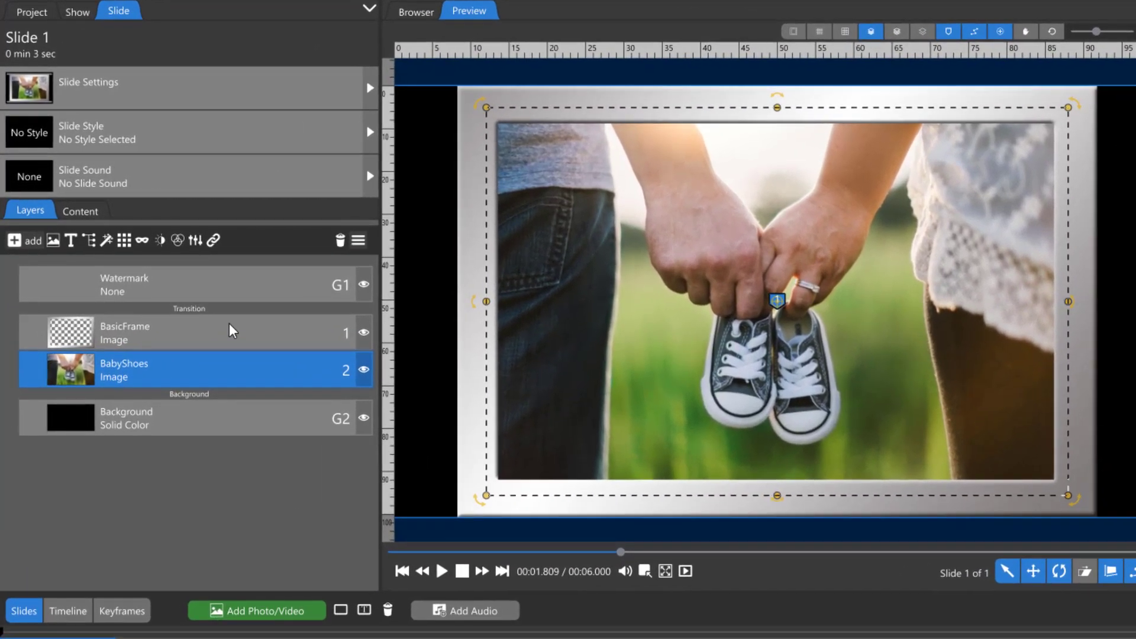
# Select both the BasicFrame and BabyShoes layers and group them into one layer
pyautogui.press('shift')
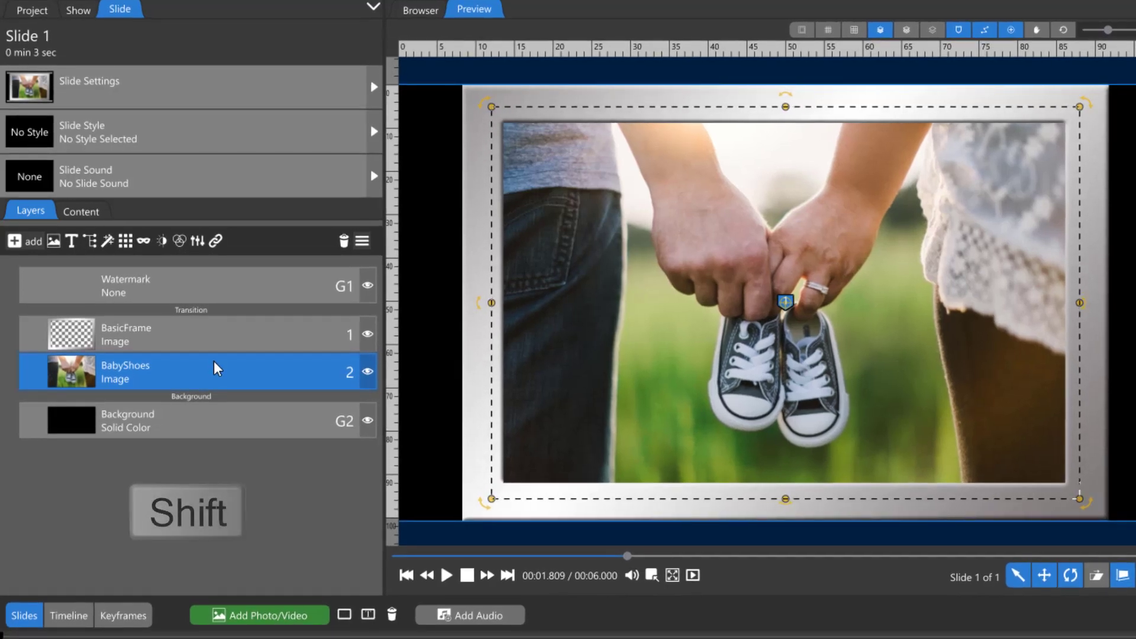
pyautogui.keyDown('shift'); pyautogui.click(278, 336); pyautogui.keyUp('shift')
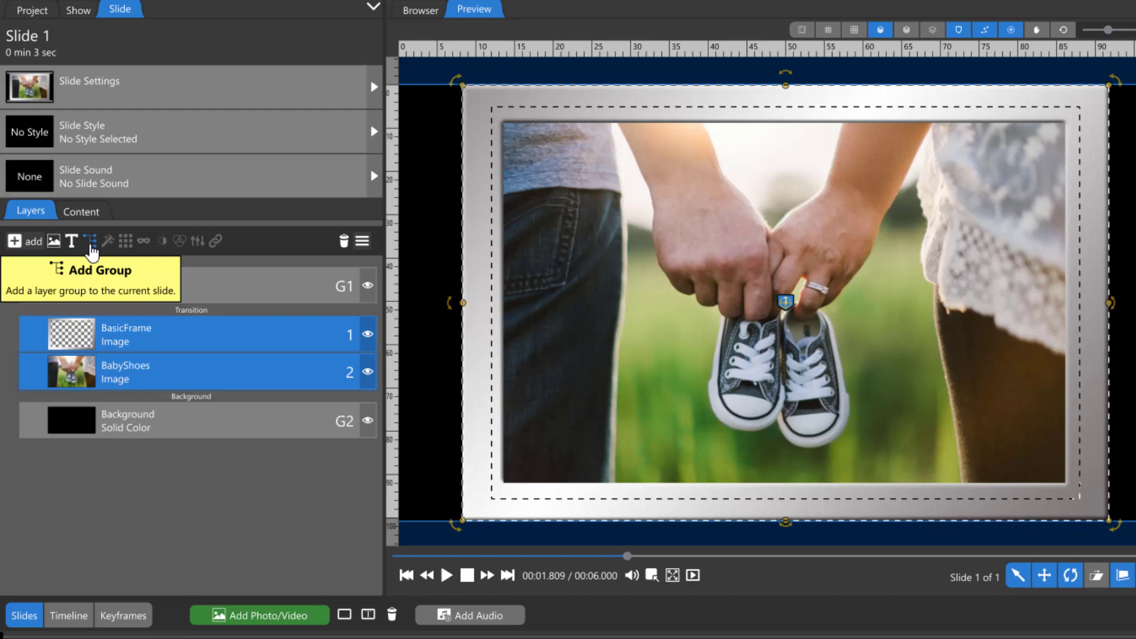
pyautogui.click(91, 243)
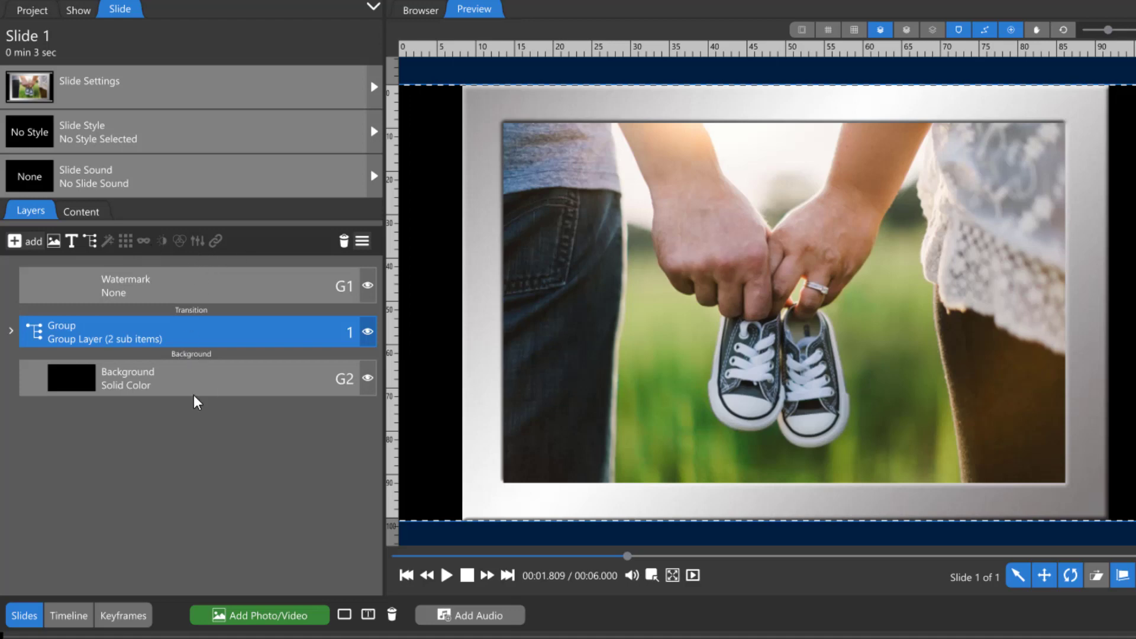
# Resize the framed-photo group and move it to the slide's left edge
pyautogui.click(586, 392)
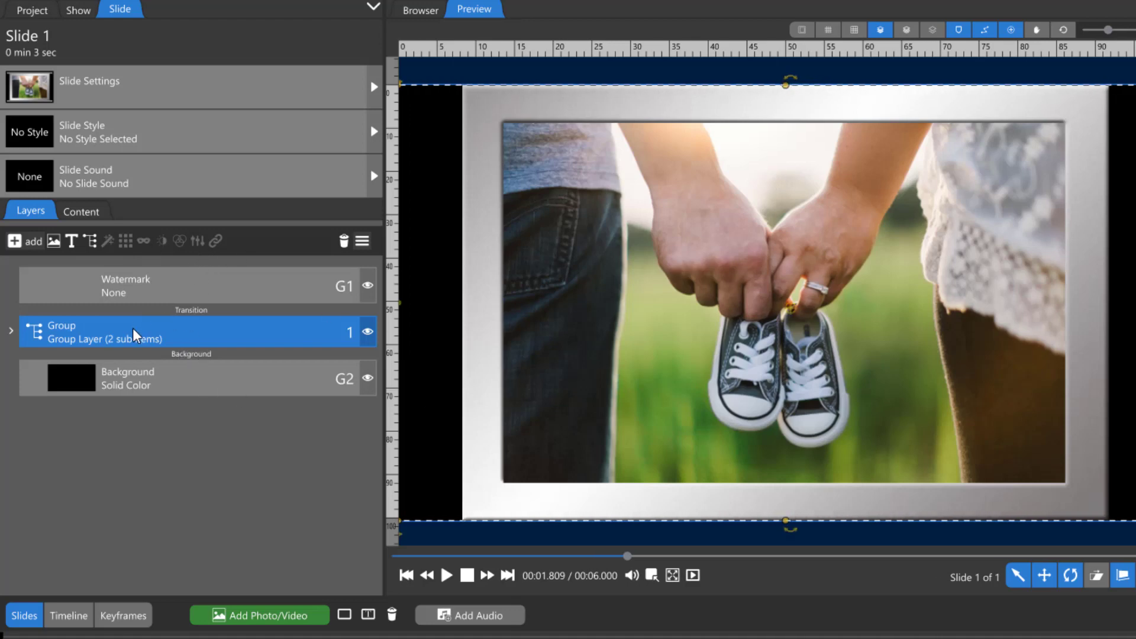
pyautogui.click(284, 333)
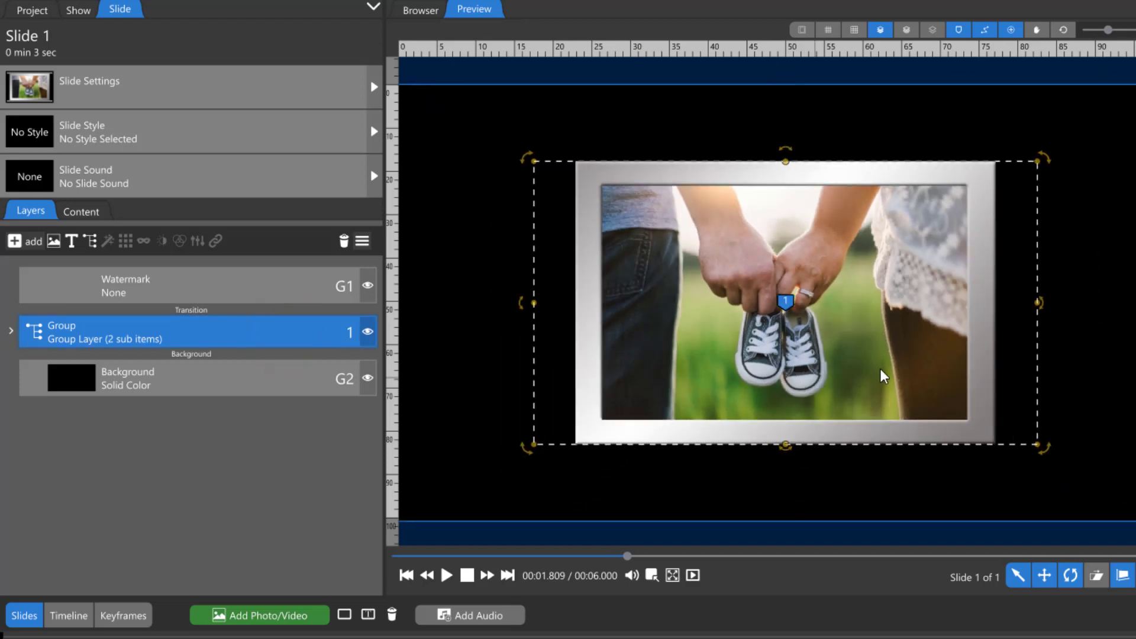
pyautogui.click(880, 362)
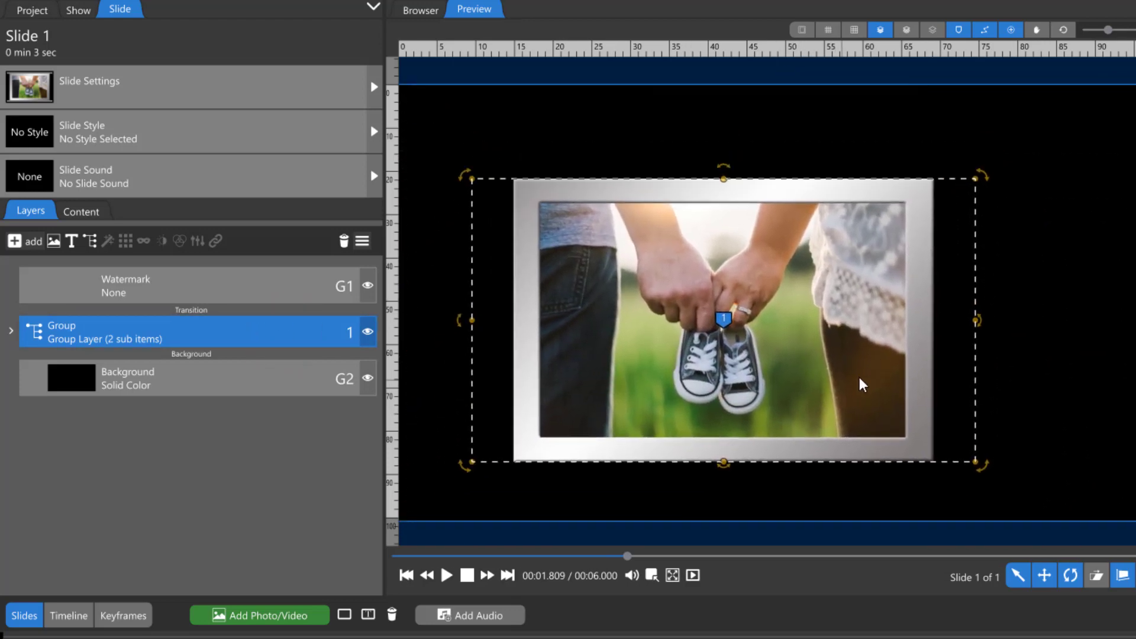
pyautogui.click(11, 331)
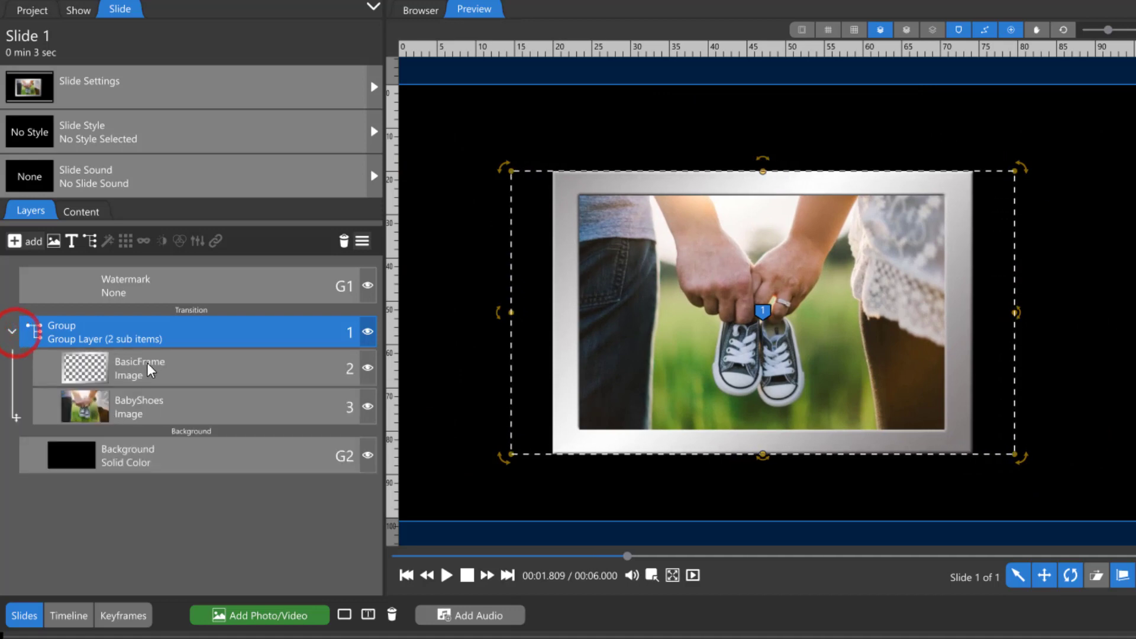
pyautogui.click(12, 332)
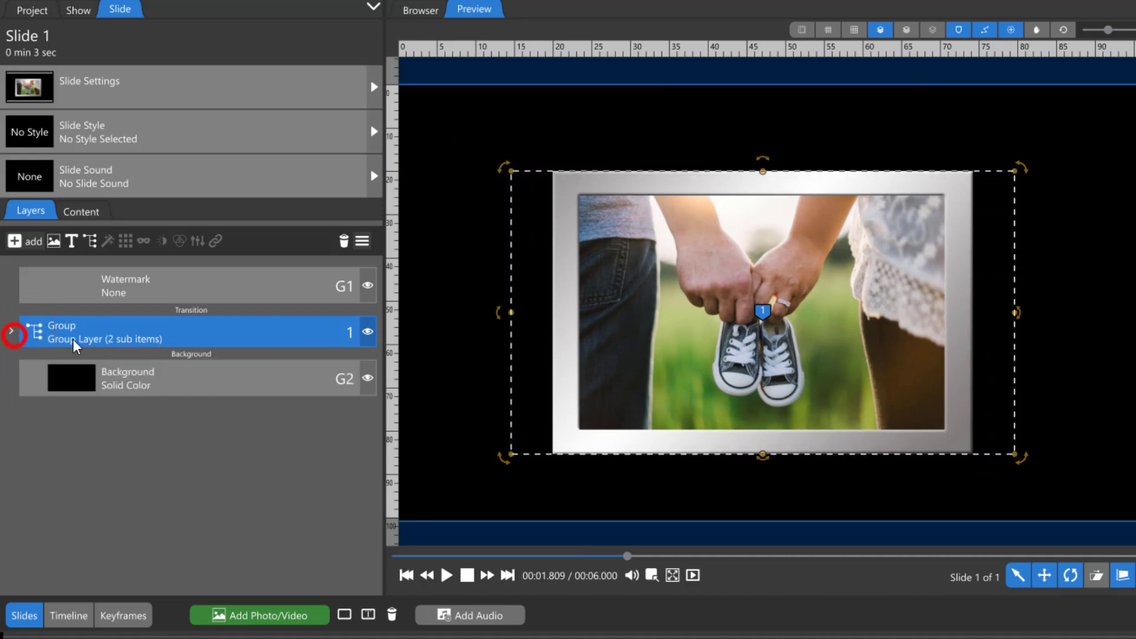
pyautogui.moveTo(868, 388); pyautogui.dragTo(934, 373)
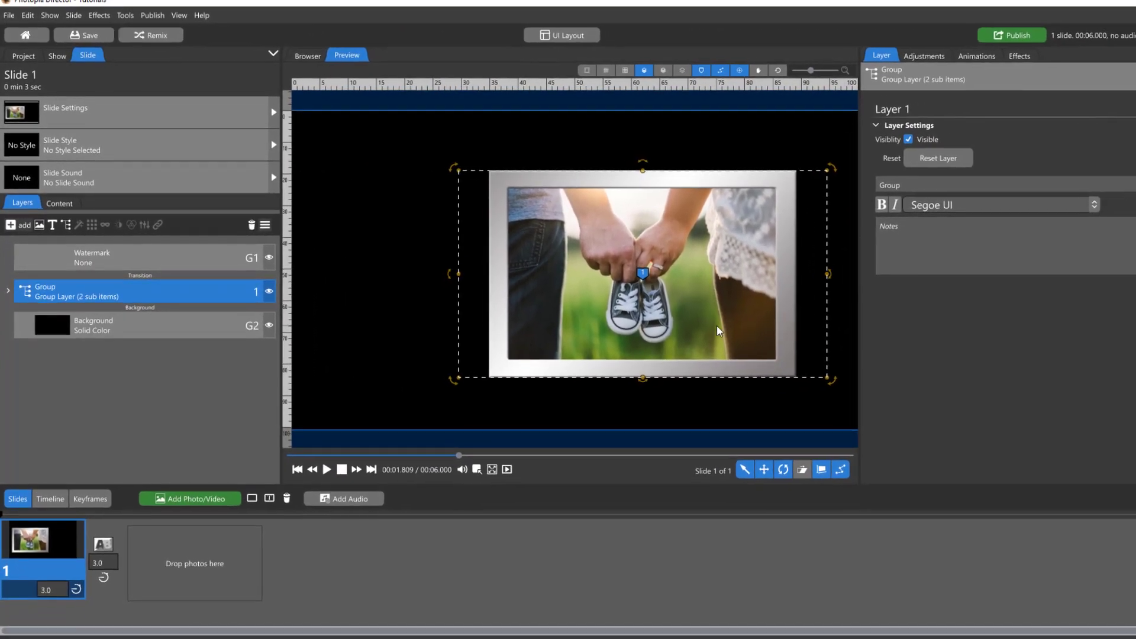
pyautogui.moveTo(717, 330); pyautogui.dragTo(556, 325)
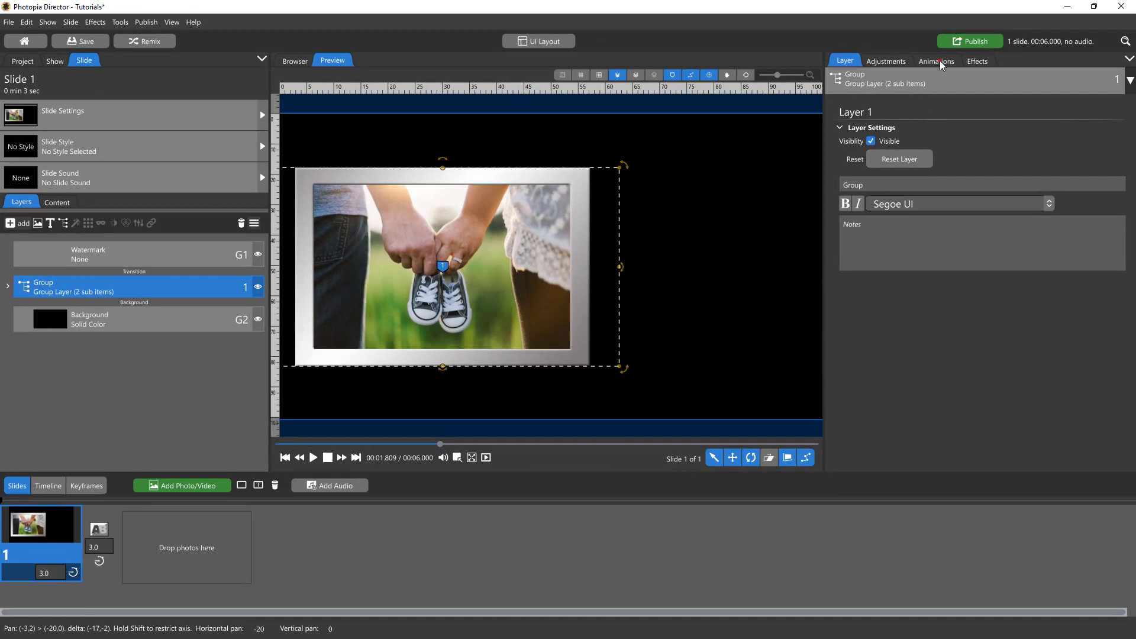
# Animate the group from horizontal position -20.93 at the start to 16.0 at the end
pyautogui.click(941, 62)
pyautogui.click(833, 124)
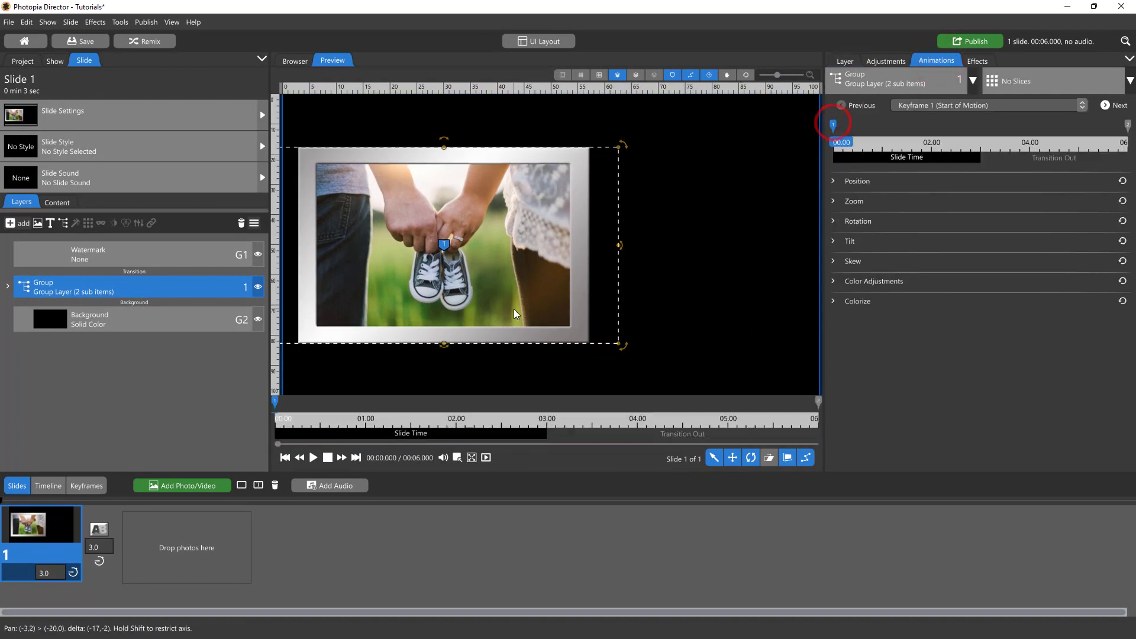
pyautogui.moveTo(514, 313); pyautogui.dragTo(509, 313)
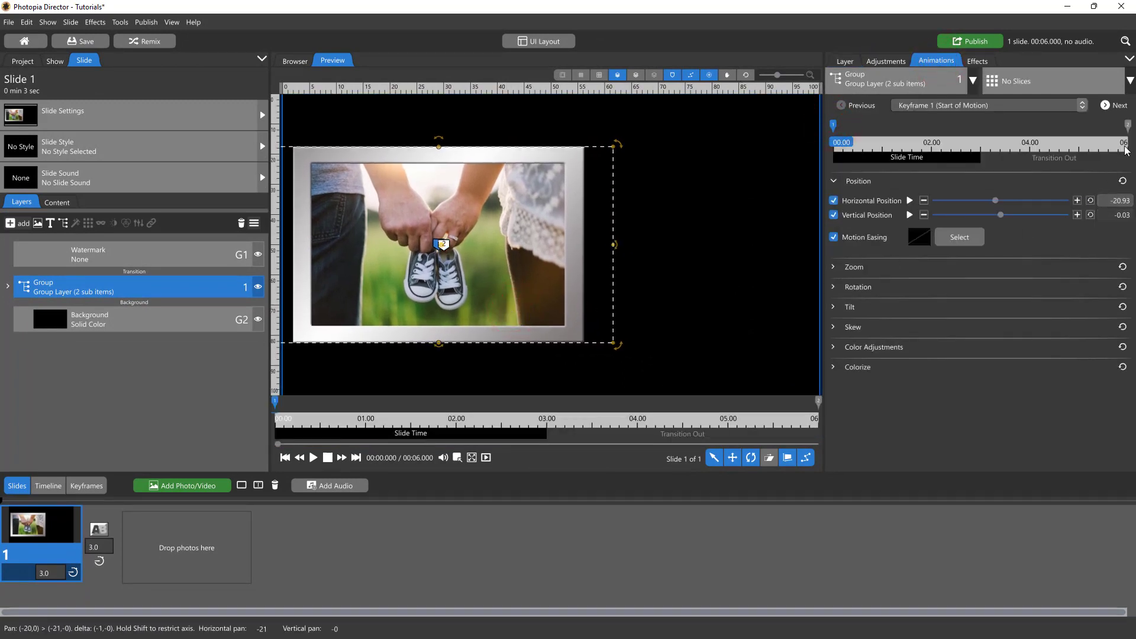
pyautogui.click(1127, 125)
pyautogui.moveTo(553, 267); pyautogui.dragTo(750, 270)
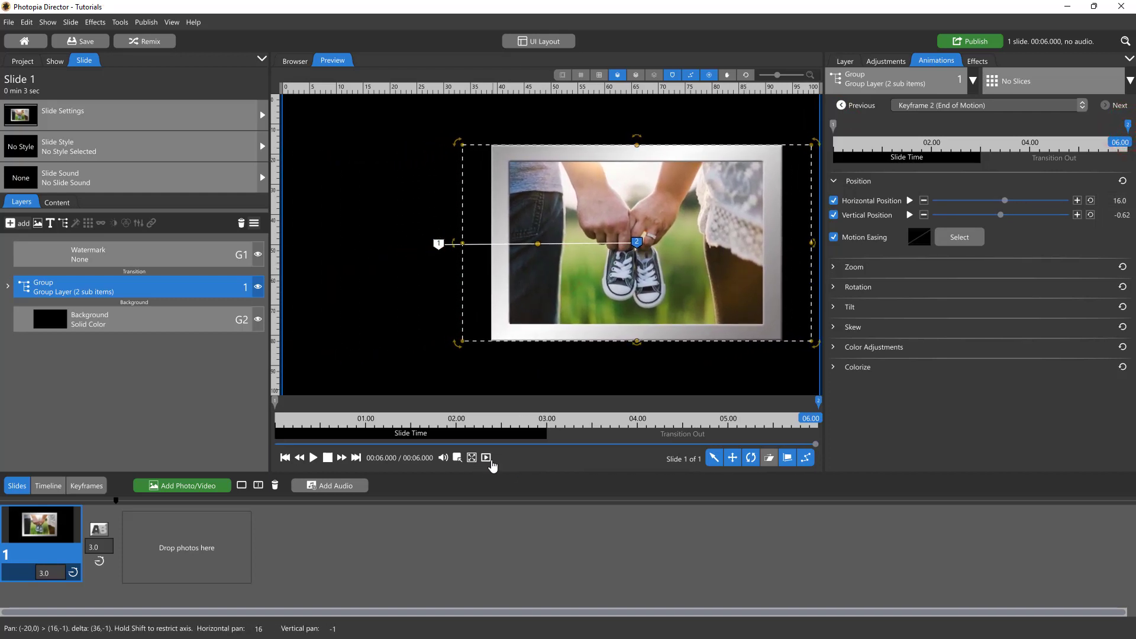
# Preview the left-to-right motion, then stop and show the group's motion path
pyautogui.click(489, 461)
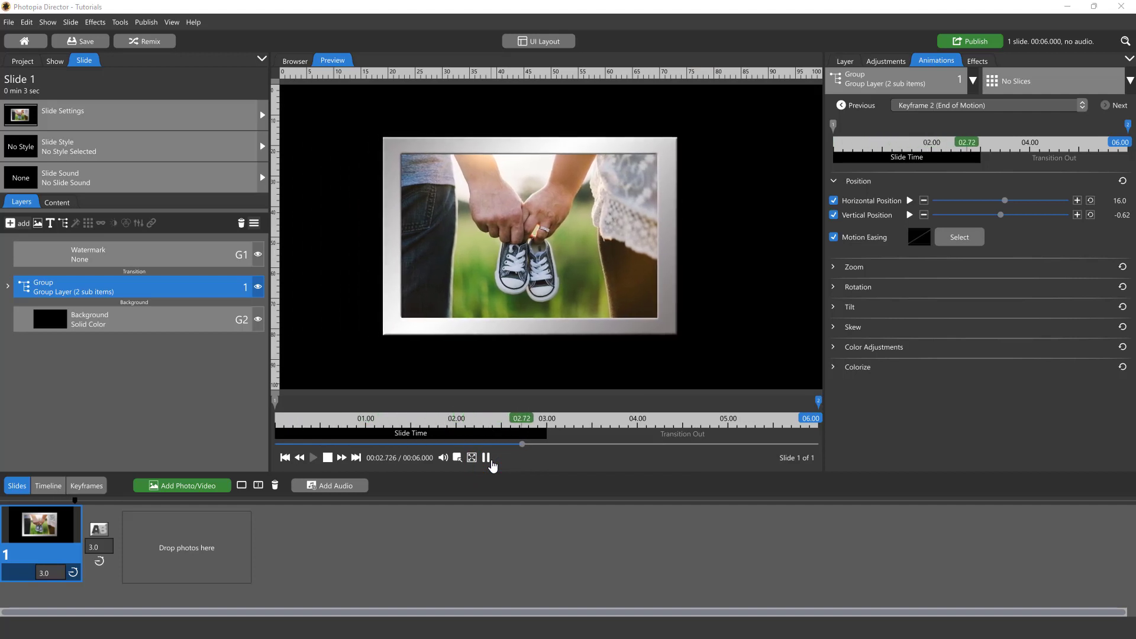
pyautogui.click(489, 462)
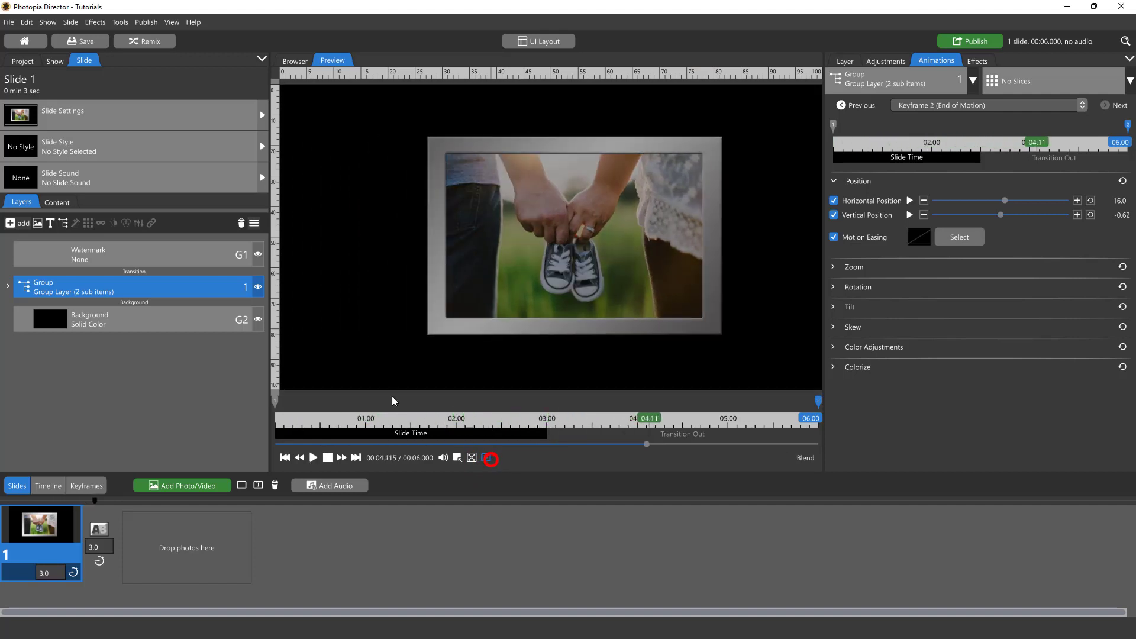
pyautogui.click(190, 289)
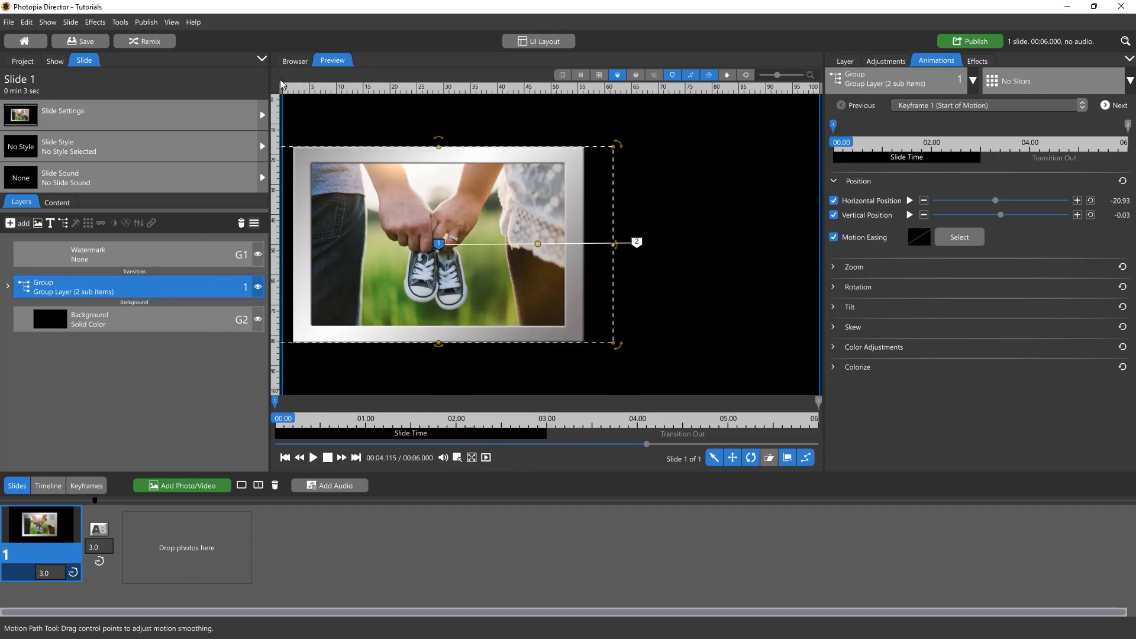
# Add PineCone_Rippled.jpg from StillBackgrounds beneath the group and play the slide to check it
pyautogui.click(294, 61)
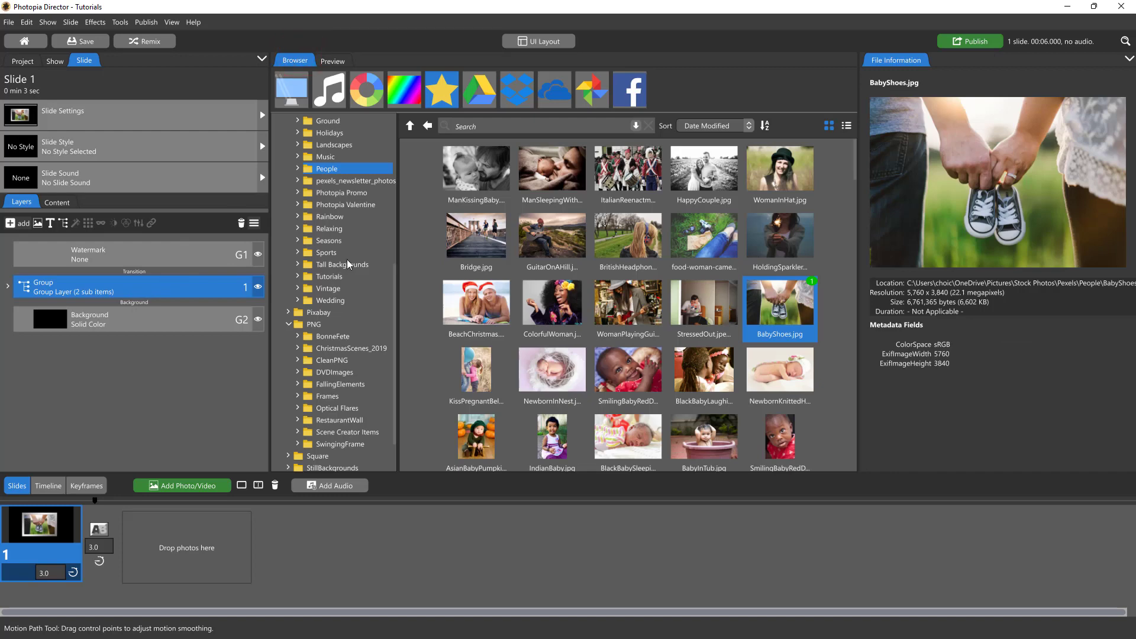
pyautogui.scroll(10, 348, 264)
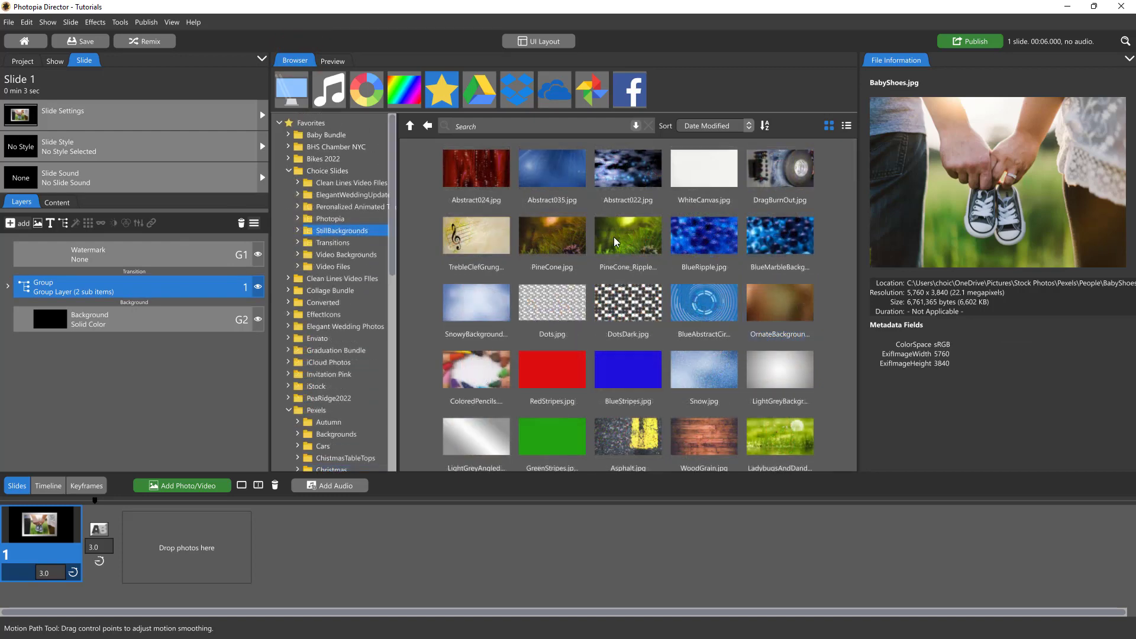
pyautogui.click(618, 239)
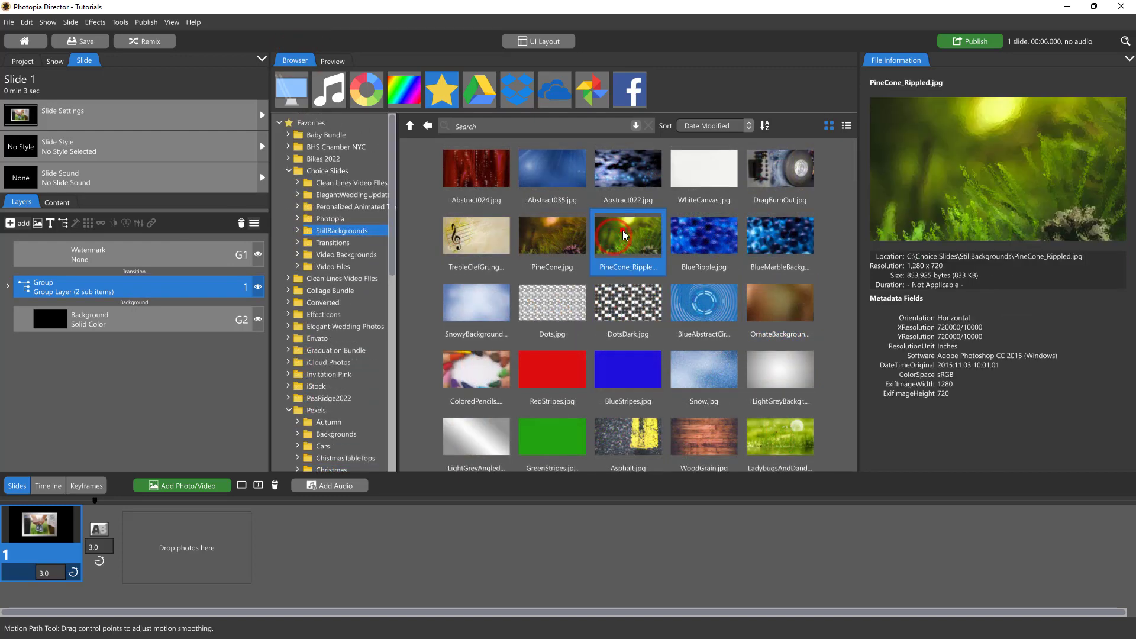
pyautogui.moveTo(272, 278); pyautogui.dragTo(194, 302)
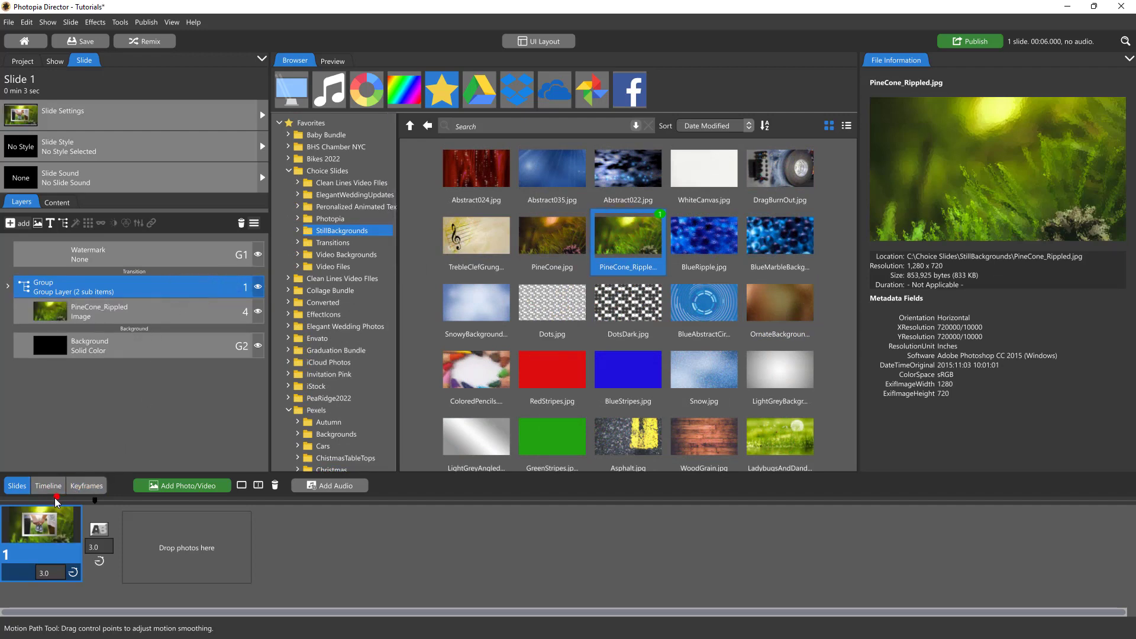
pyautogui.doubleClick(51, 515)
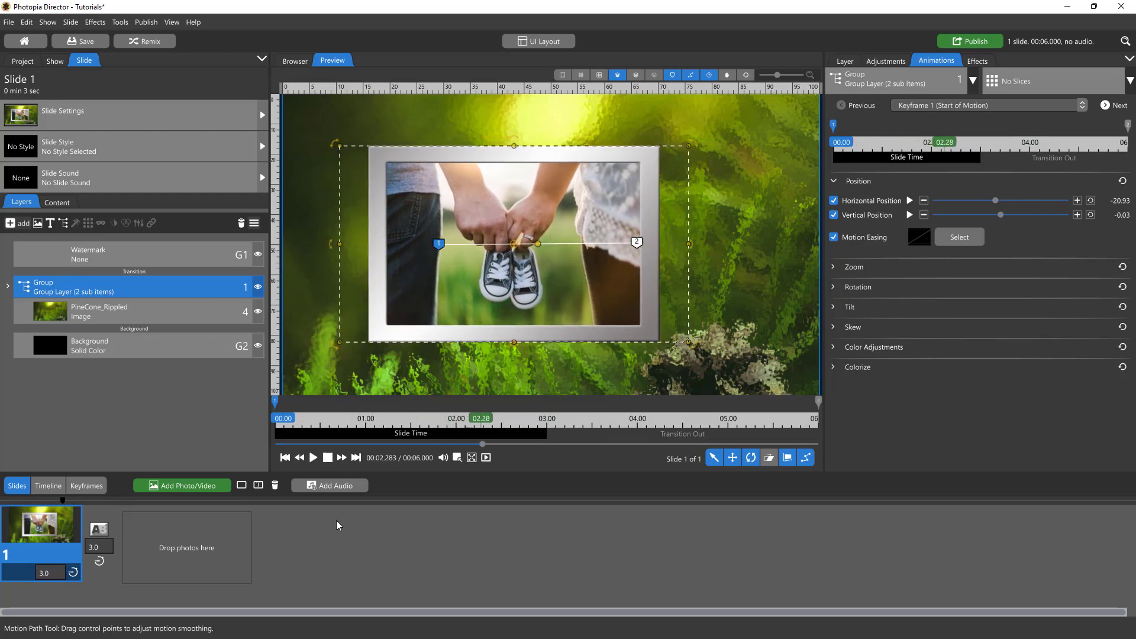
pyautogui.click(487, 457)
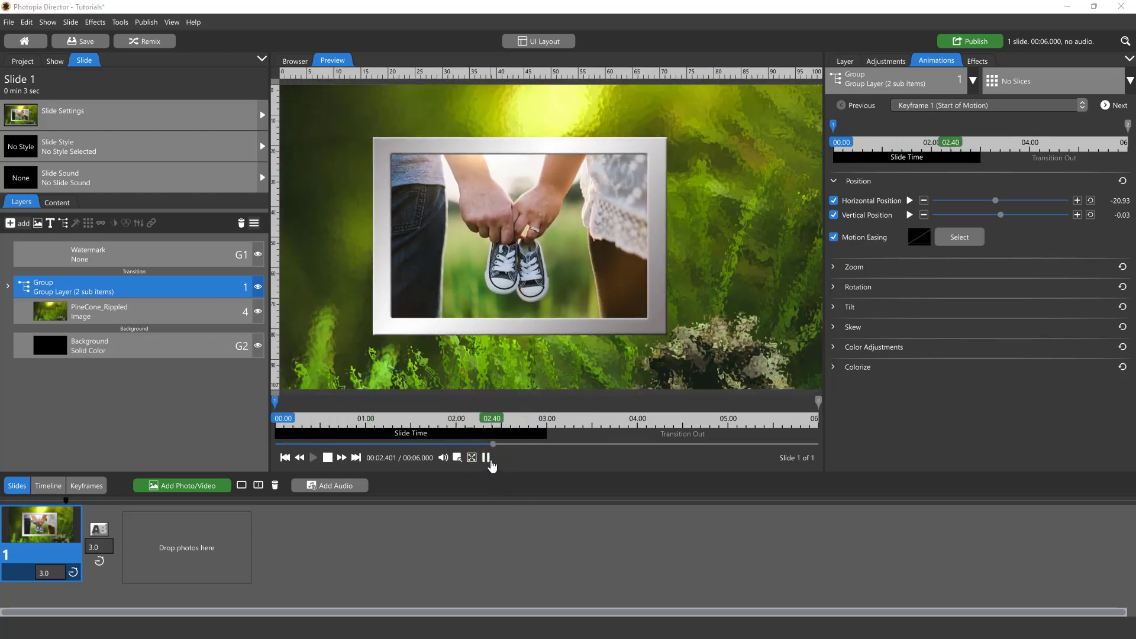
# Stop playback, expand the group, and select the BasicFrame layer for adjustment
pyautogui.click(489, 461)
pyautogui.click(204, 291)
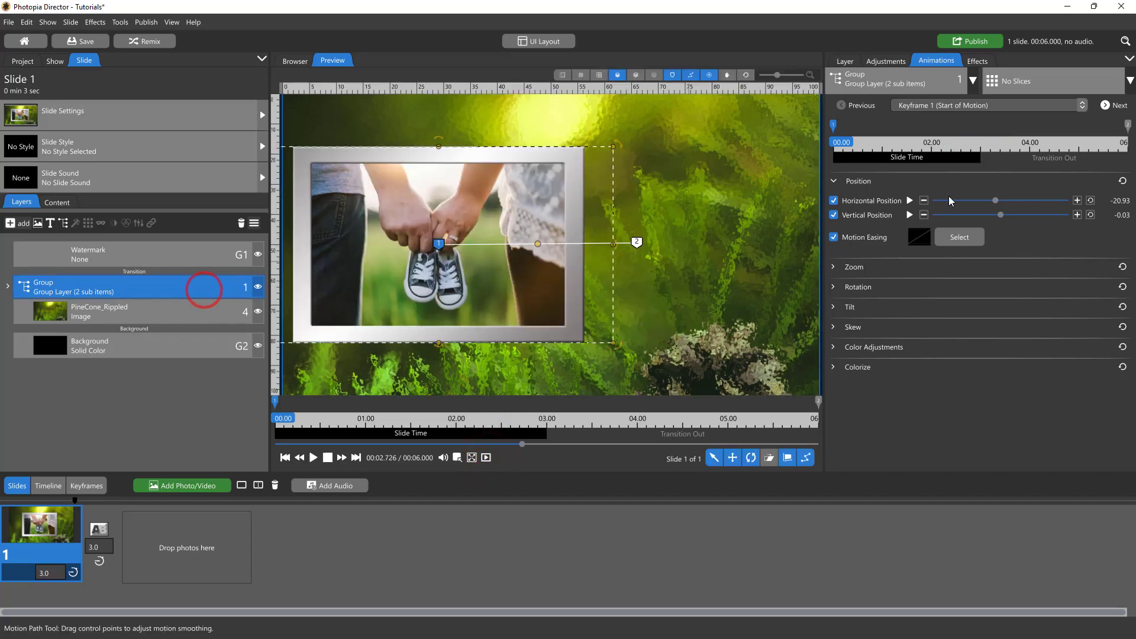
pyautogui.click(899, 62)
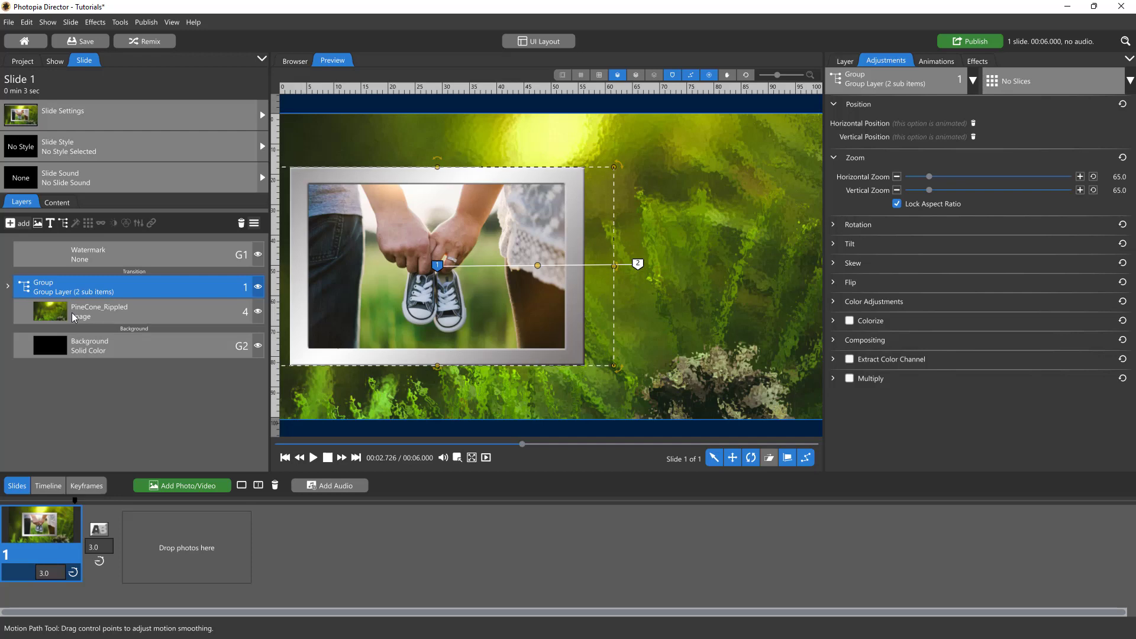
pyautogui.click(11, 289)
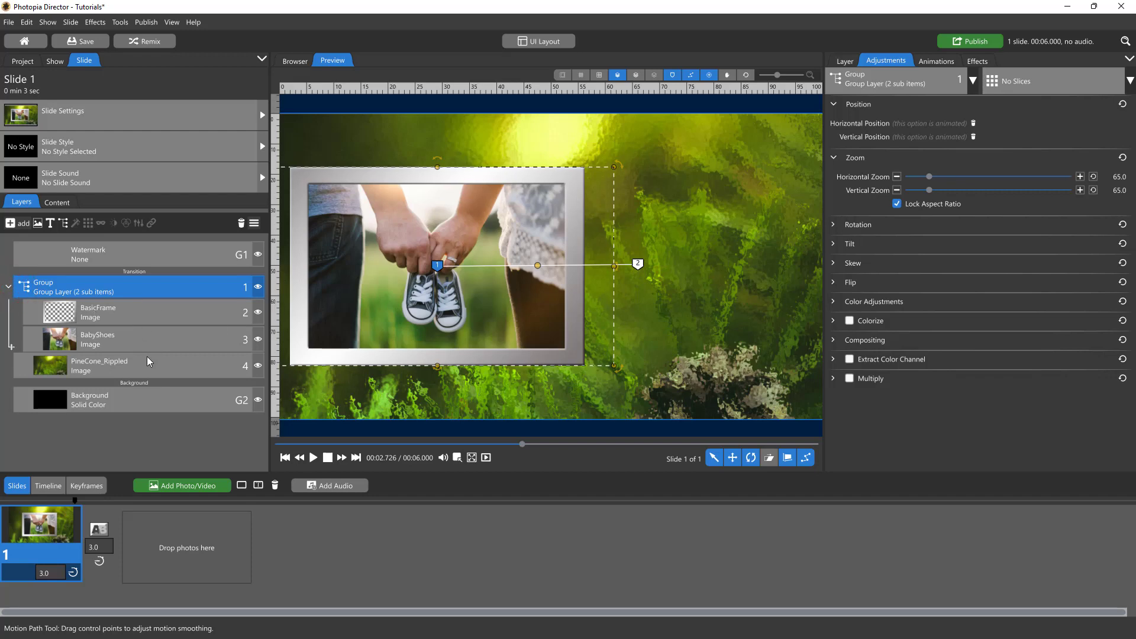
pyautogui.click(151, 338)
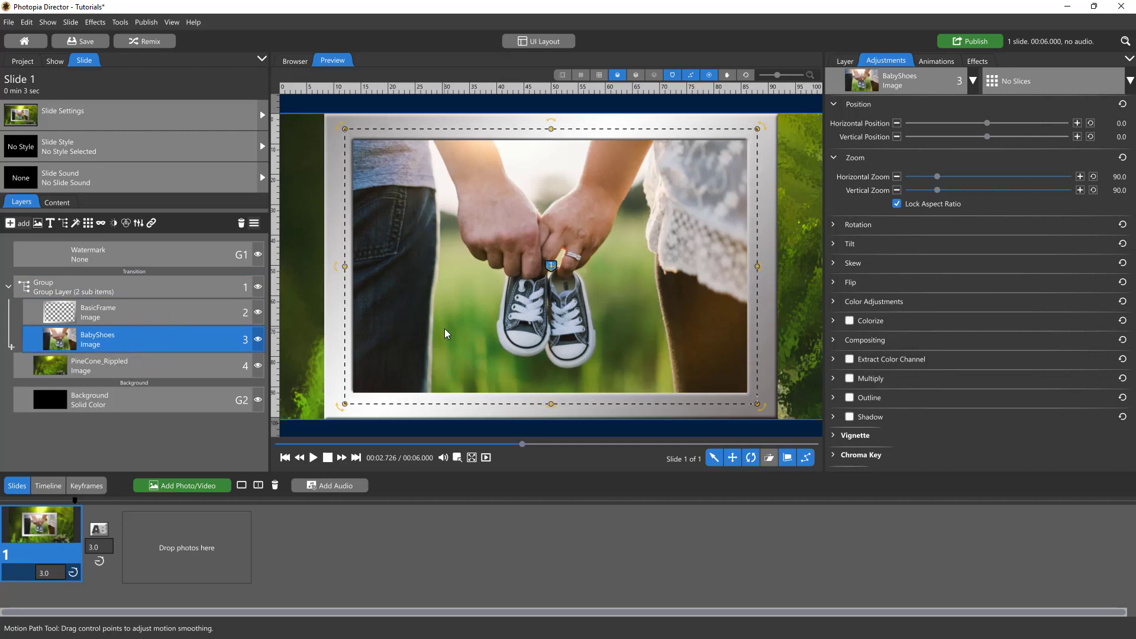
pyautogui.click(107, 315)
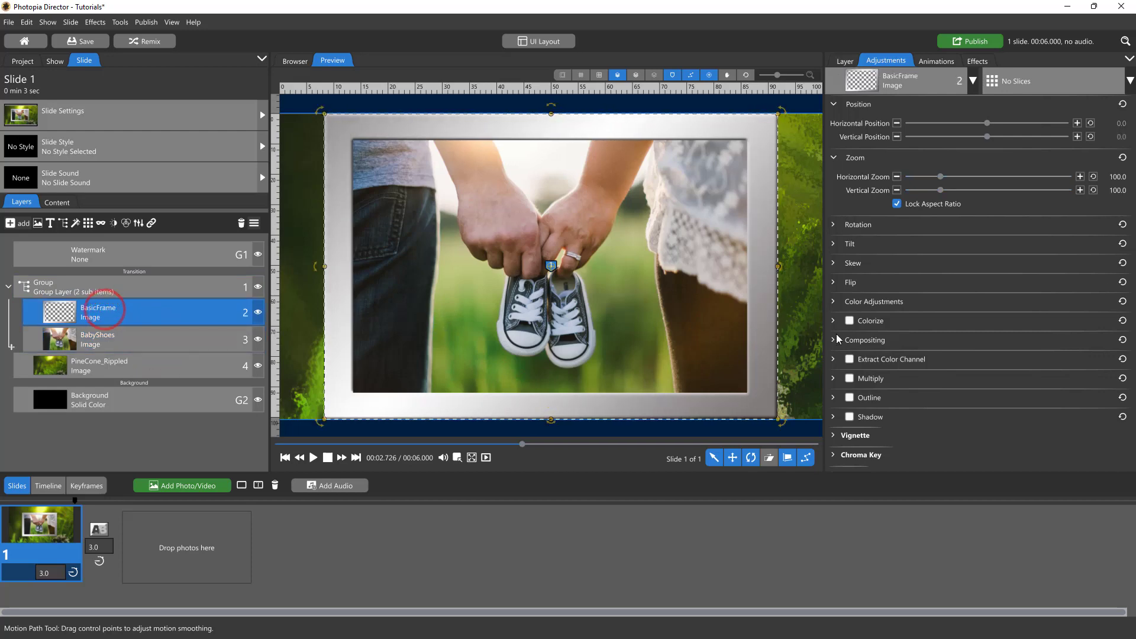
# Enable BasicFrame's drop shadow with X and Y offsets of 7.0, then scrub the preview
pyautogui.click(852, 416)
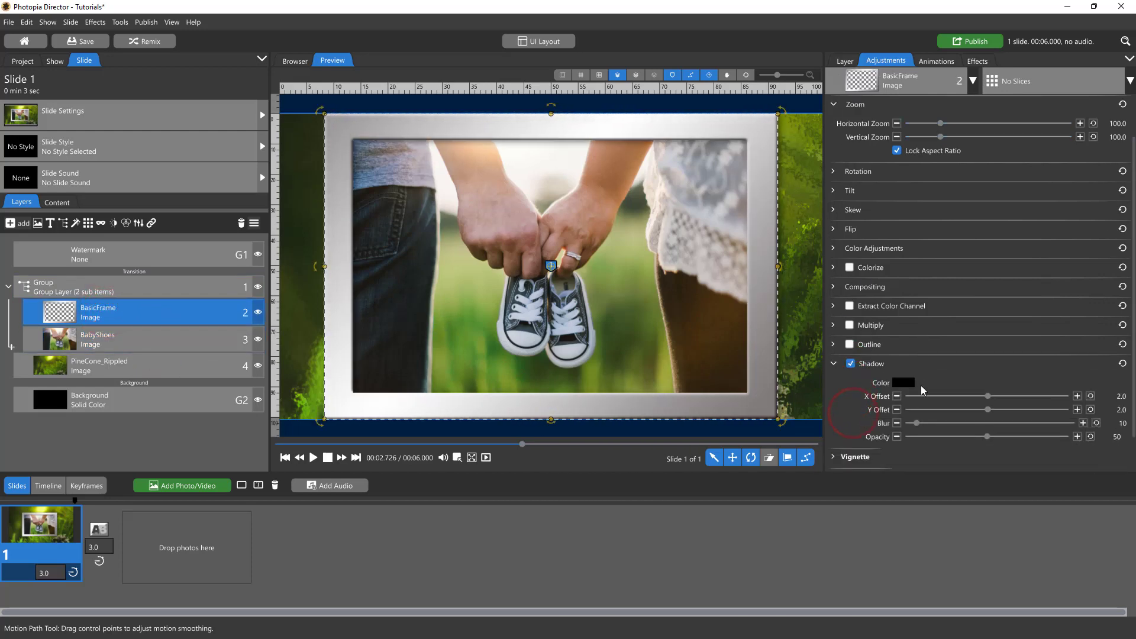
pyautogui.click(1023, 396)
pyautogui.click(1025, 409)
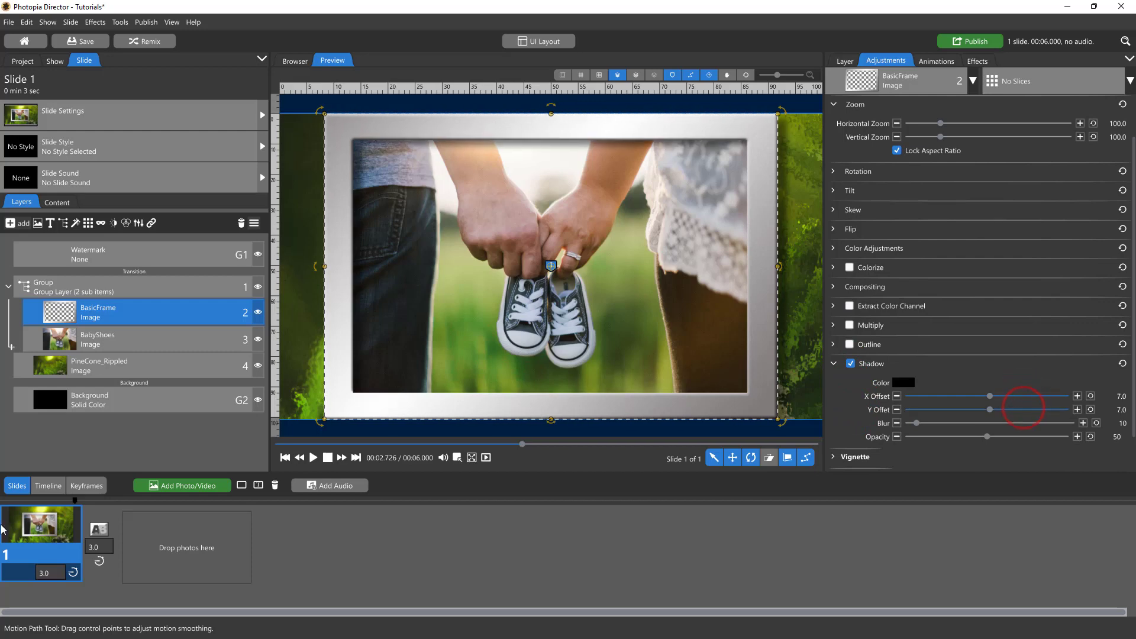
pyautogui.click(33, 500)
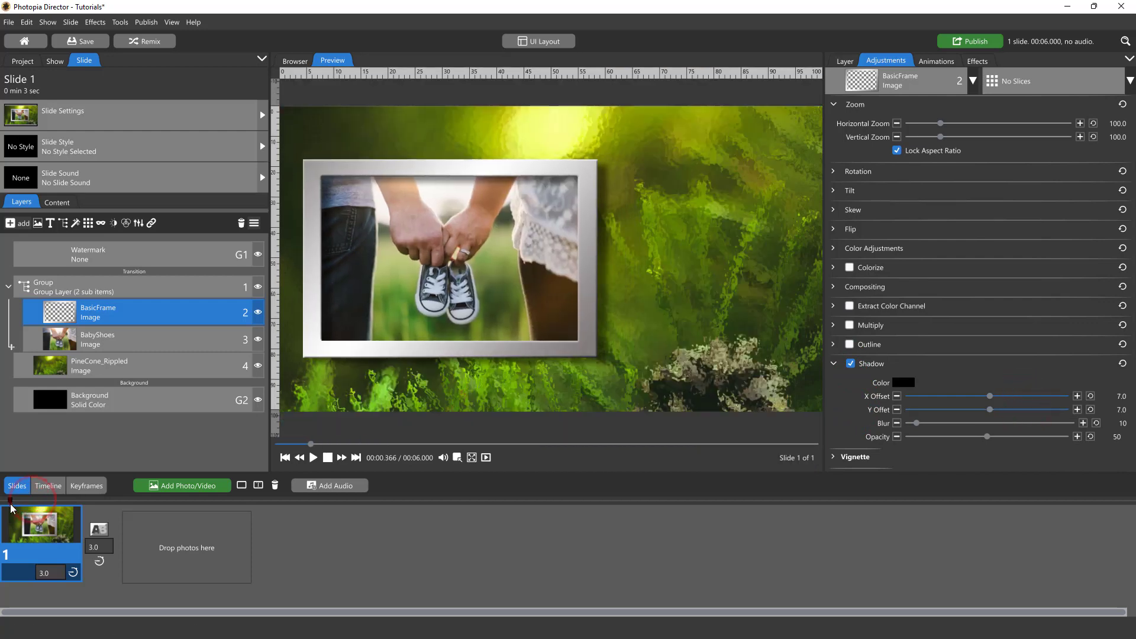
pyautogui.moveTo(40, 512)
pyautogui.mouseDown()
pyautogui.moveTo(87, 514)
pyautogui.moveTo(37, 514)
pyautogui.mouseUp()
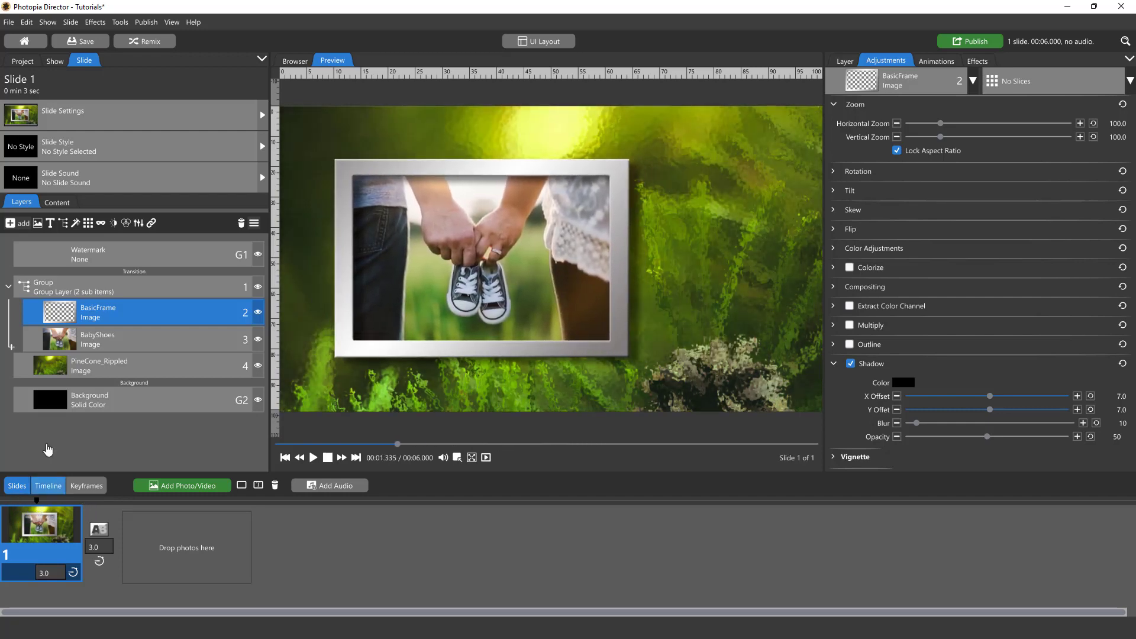
pyautogui.click(8, 287)
pyautogui.click(58, 286)
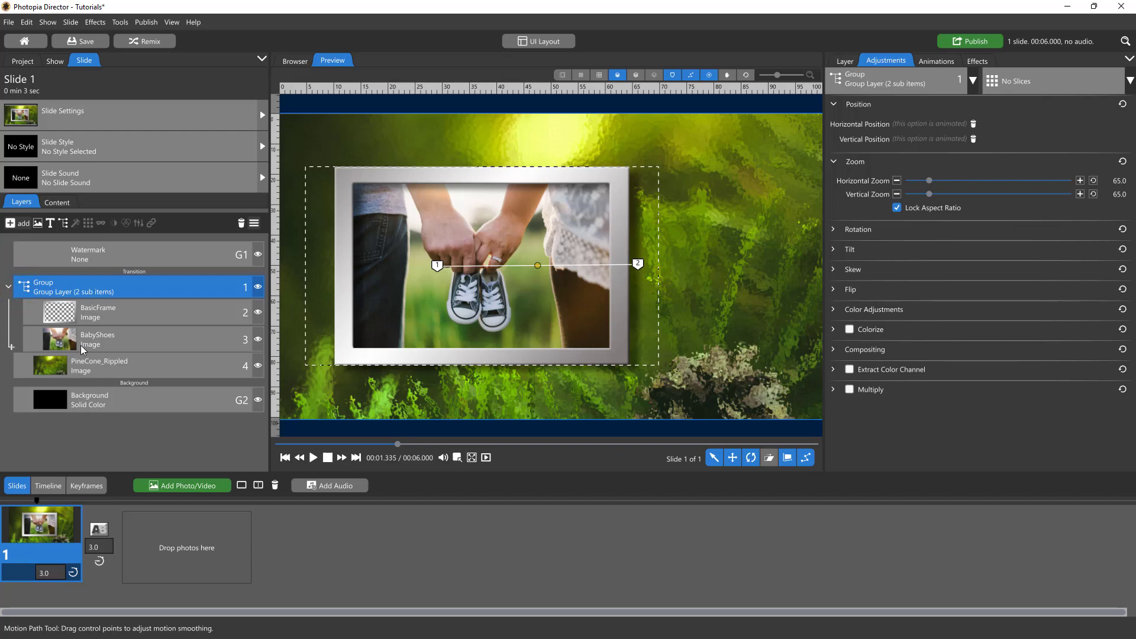
pyautogui.click(125, 294)
pyautogui.click(9, 288)
pyautogui.click(110, 314)
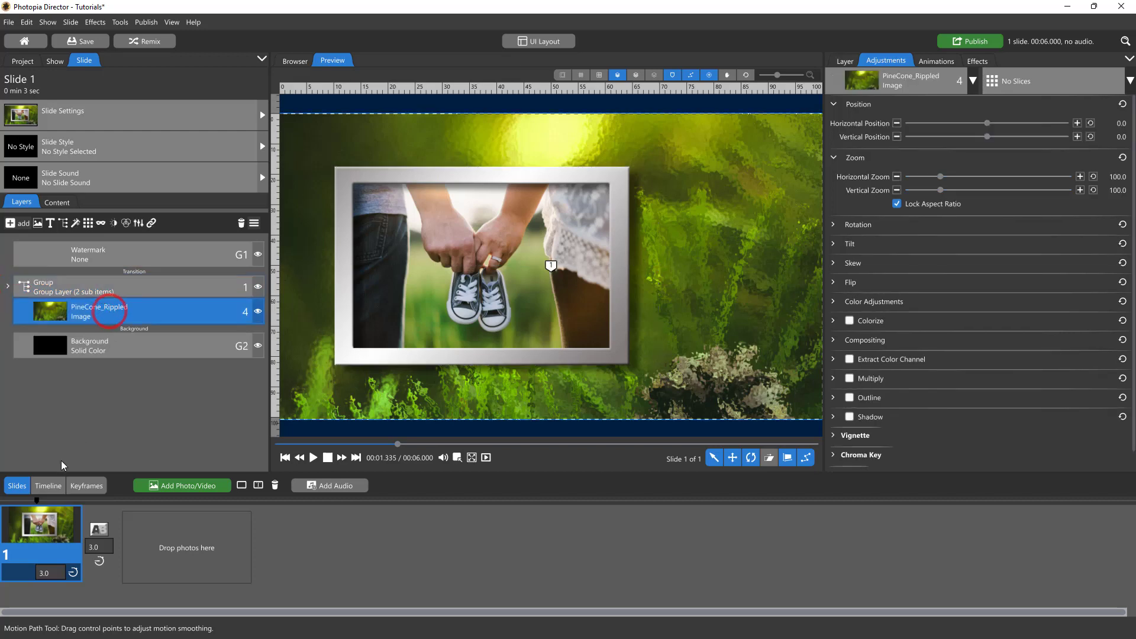
pyautogui.click(64, 503)
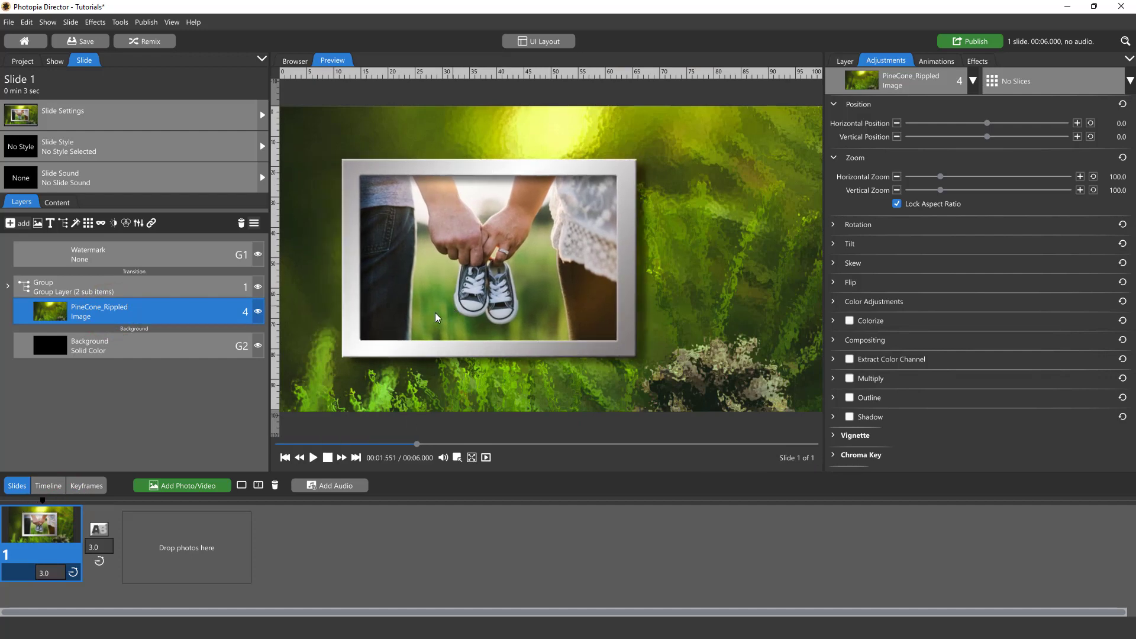
pyautogui.click(9, 286)
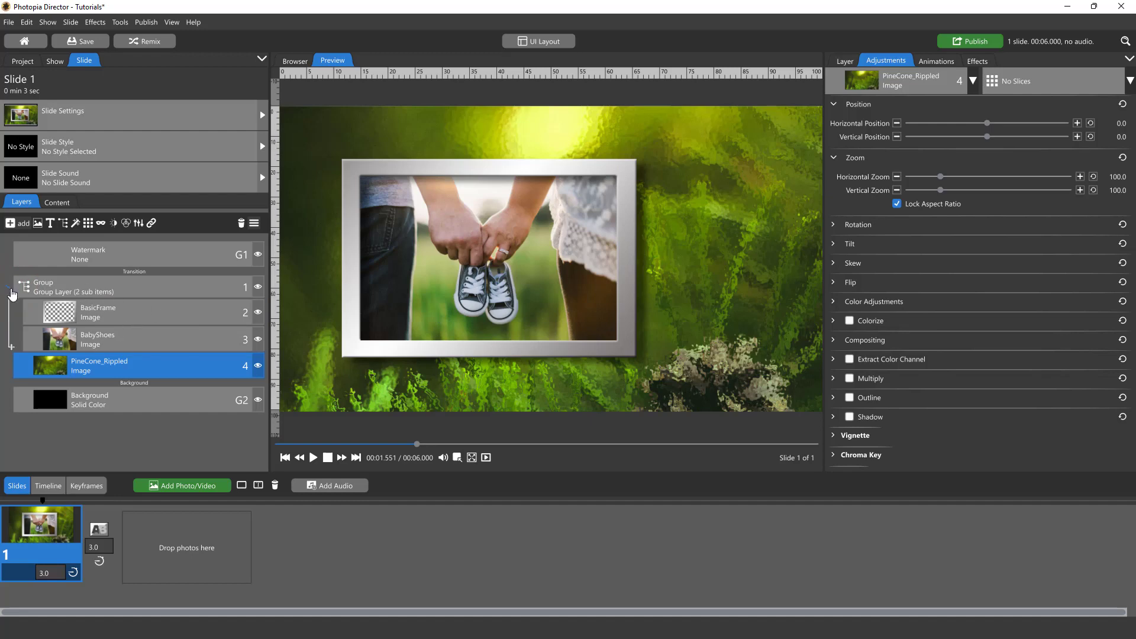
pyautogui.click(8, 286)
pyautogui.moveTo(50, 501)
pyautogui.mouseDown()
pyautogui.moveTo(40, 503)
pyautogui.moveTo(64, 511)
pyautogui.mouseUp()
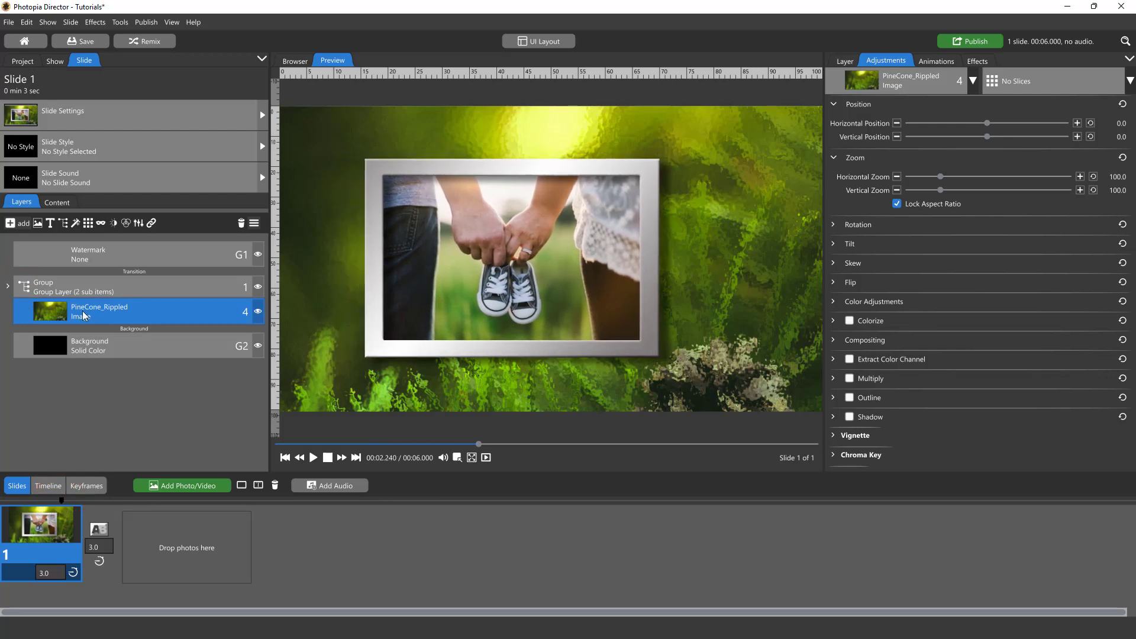